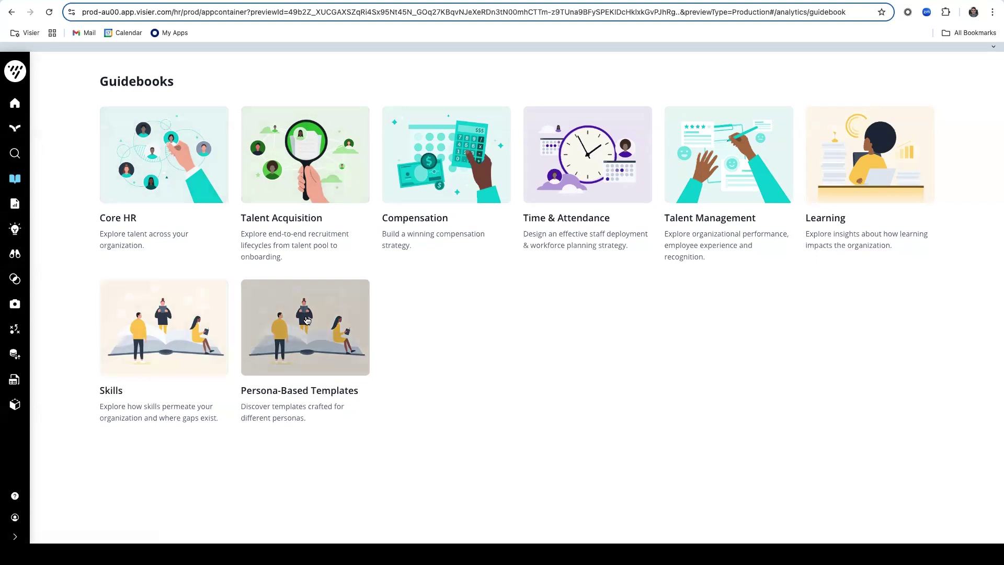
# - Open the Talent Acquisition Overview for Executives guidebook, collapse all its sections and review the listed questions
pyautogui.click(327, 183)
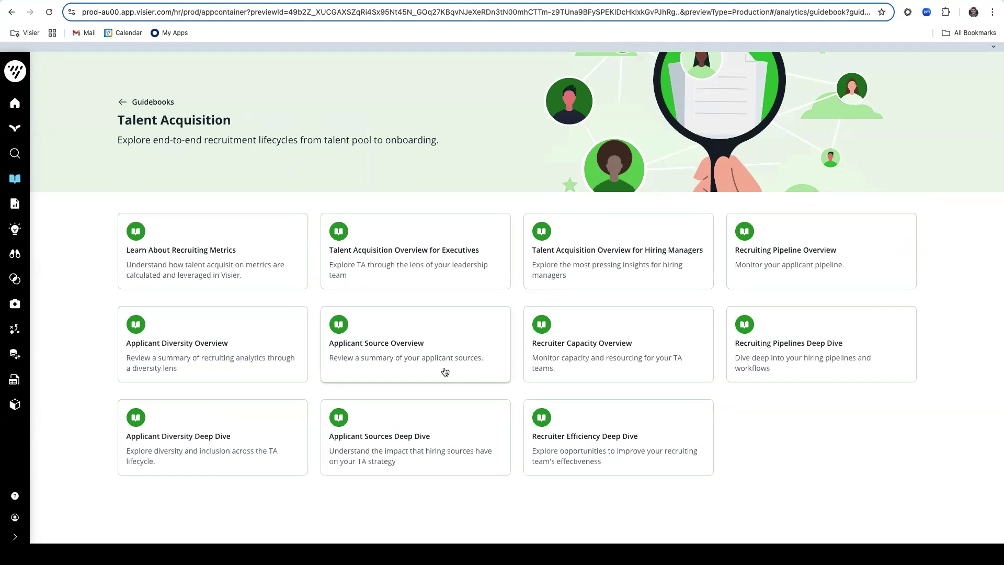
pyautogui.click(406, 265)
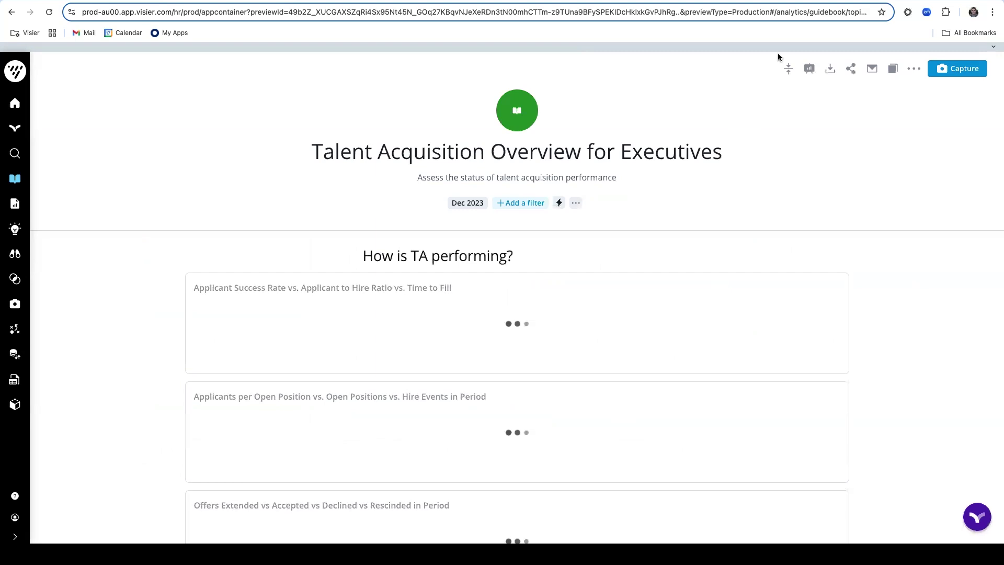
pyautogui.click(788, 69)
pyautogui.scroll(-3, 726, 167)
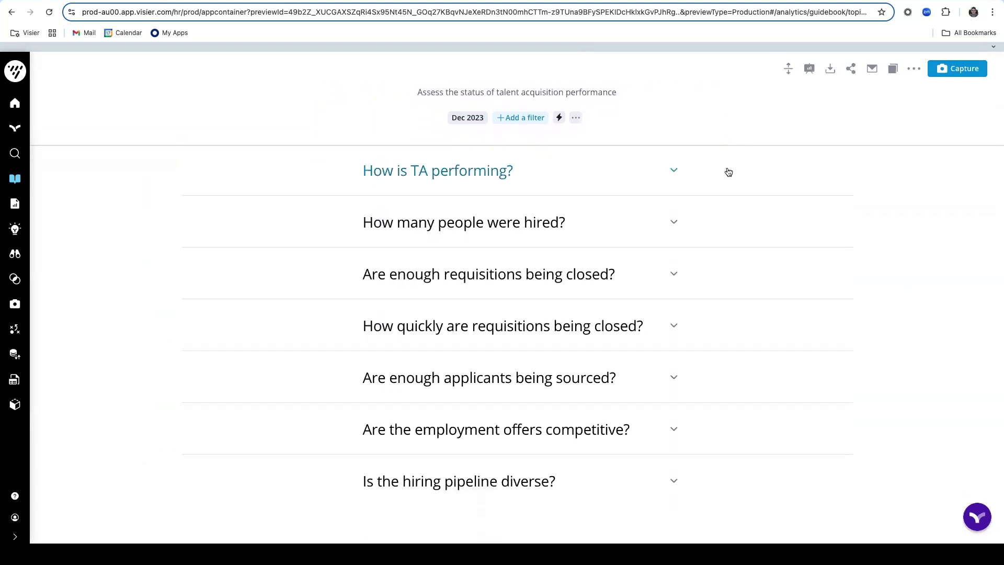
pyautogui.scroll(3, 726, 167)
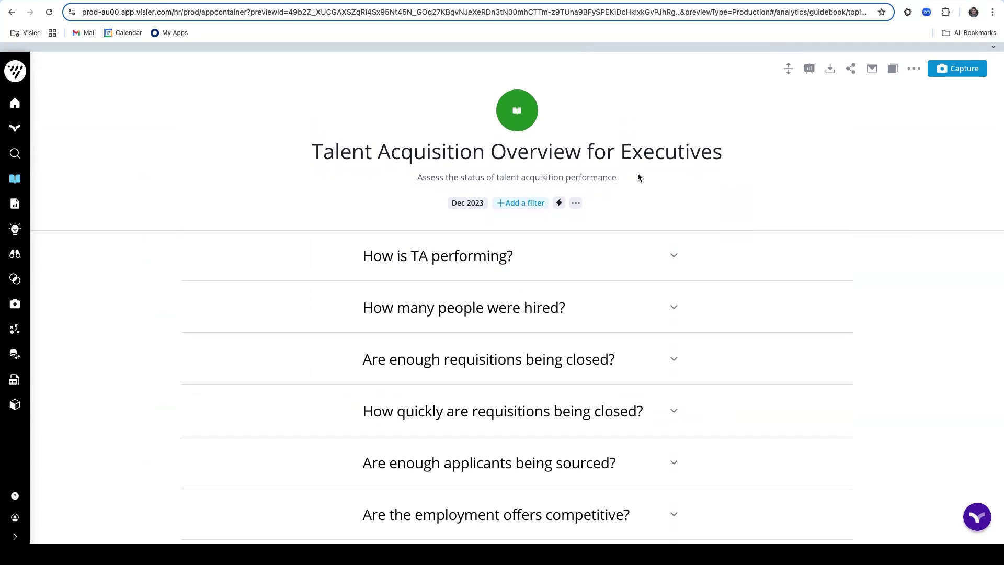
# - Open the Talent Acquisition Overview for Executives in the limited-access preview and collapse its sections to review the available questions
pyautogui.click(469, 1)
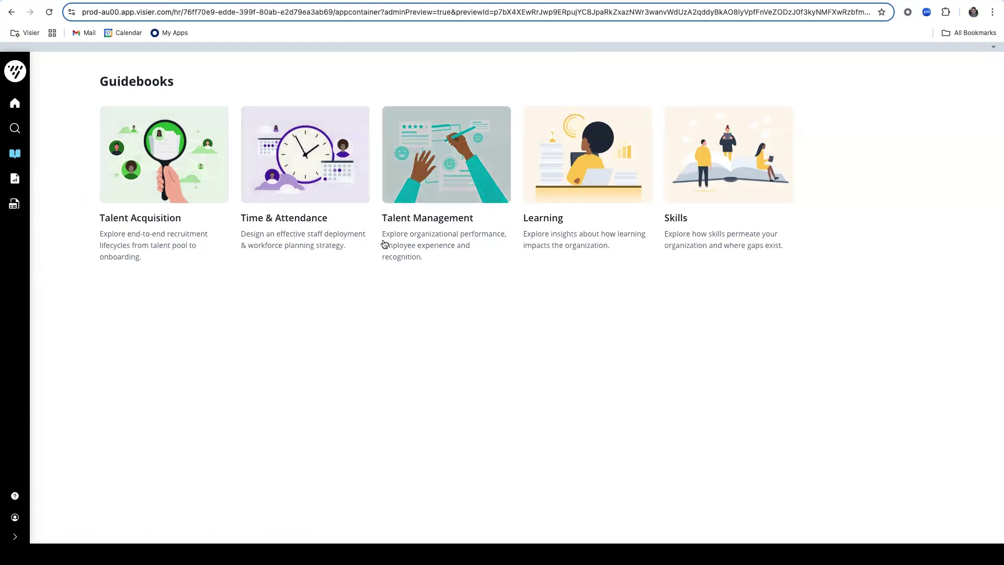
pyautogui.click(155, 150)
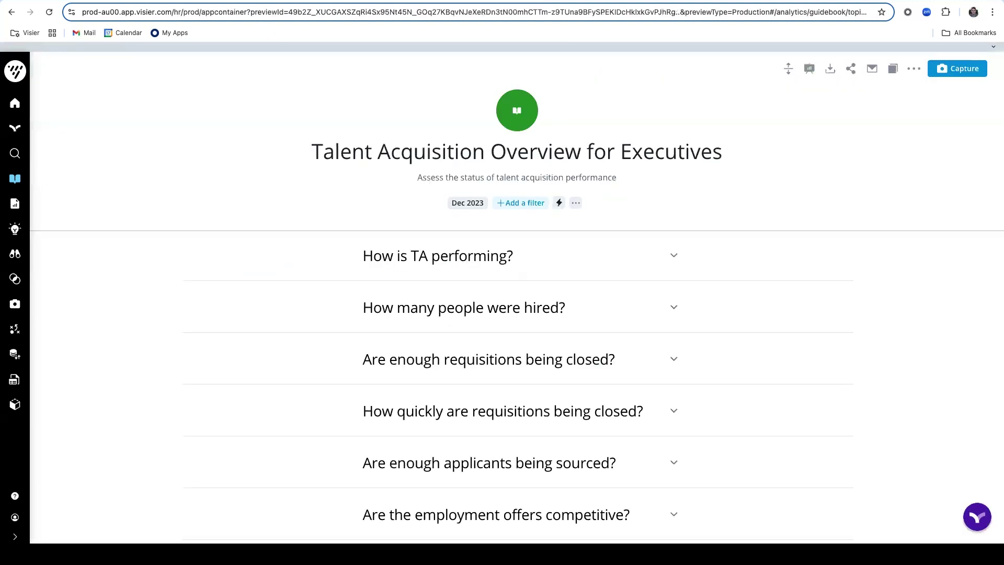
pyautogui.click(12, 12)
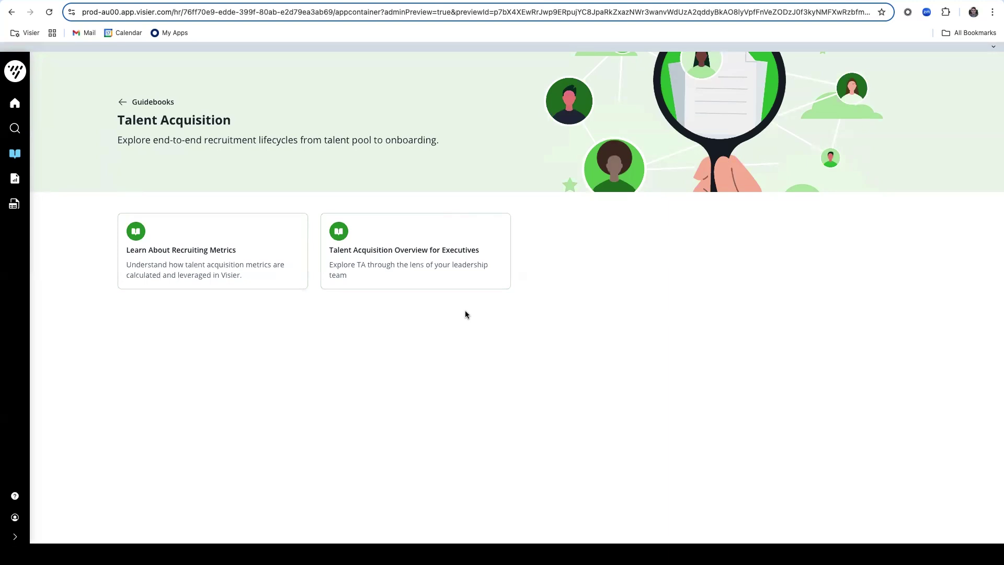
pyautogui.click(443, 267)
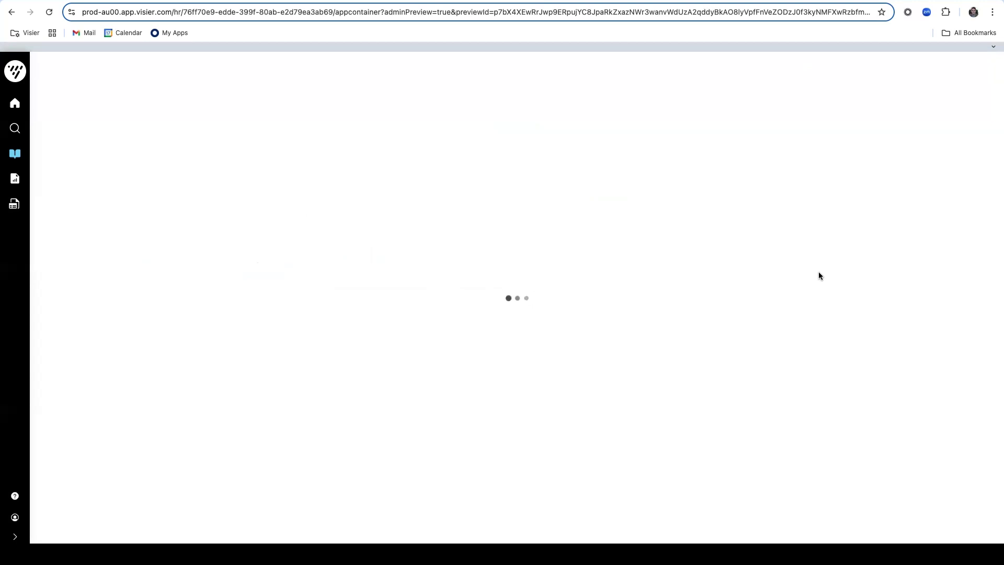
pyautogui.click(875, 70)
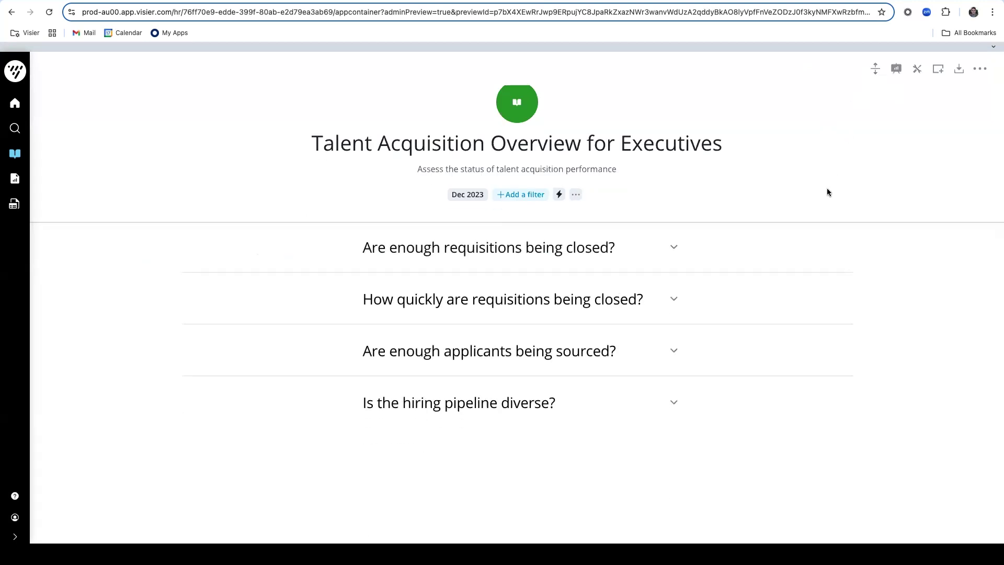
pyautogui.scroll(-1, 826, 188)
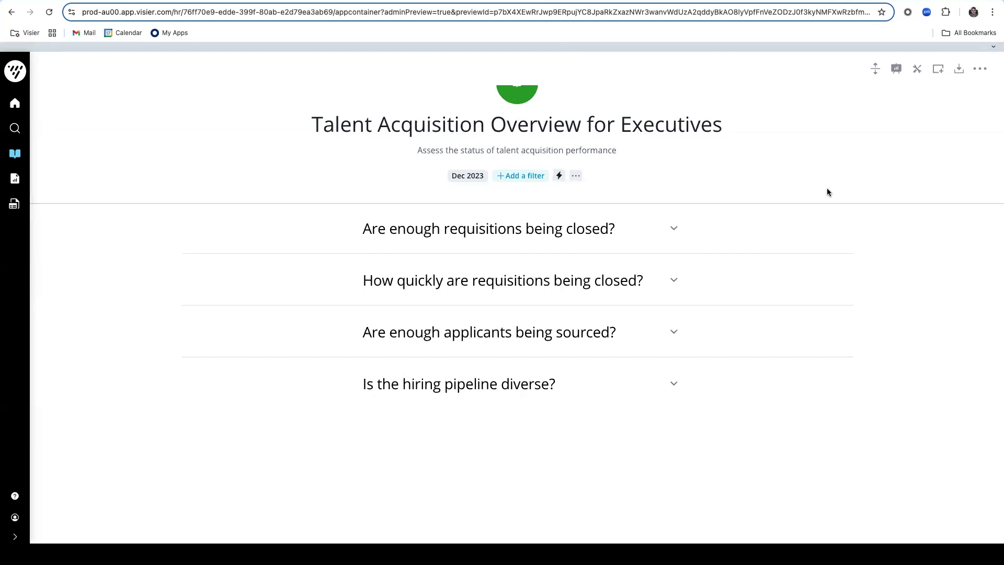
# - Return to the full-access preview, reopen Talent Acquisition Overview for Executives and collapse its sections to compare the questions
pyautogui.click(237, 0)
pyautogui.click(331, 252)
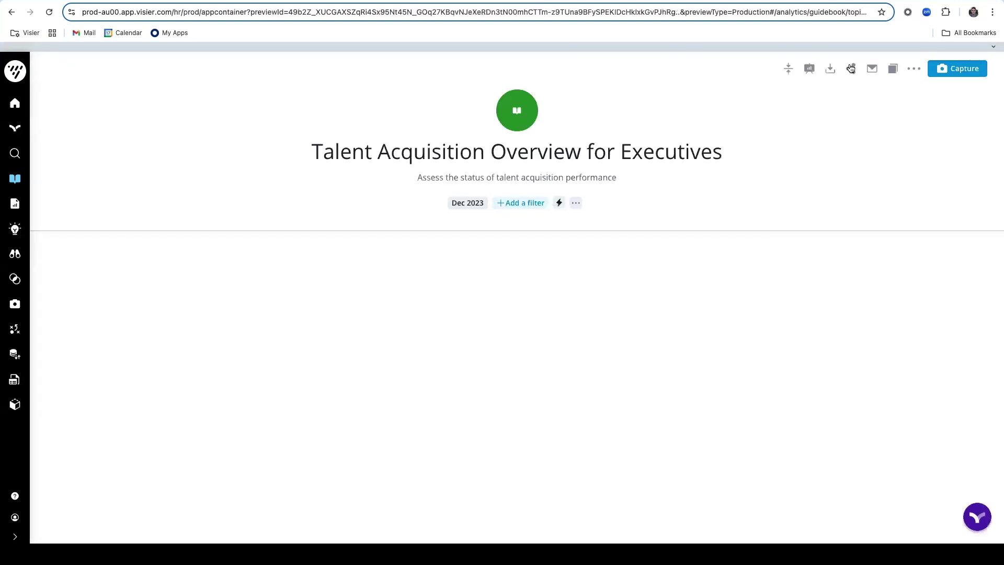
pyautogui.click(792, 72)
pyautogui.scroll(-3, 776, 176)
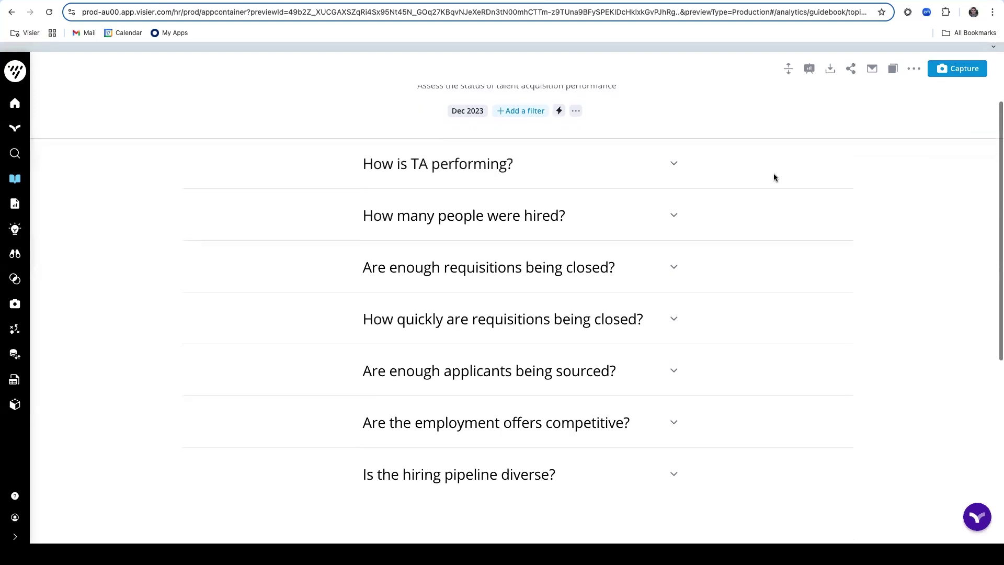
pyautogui.scroll(1, 775, 179)
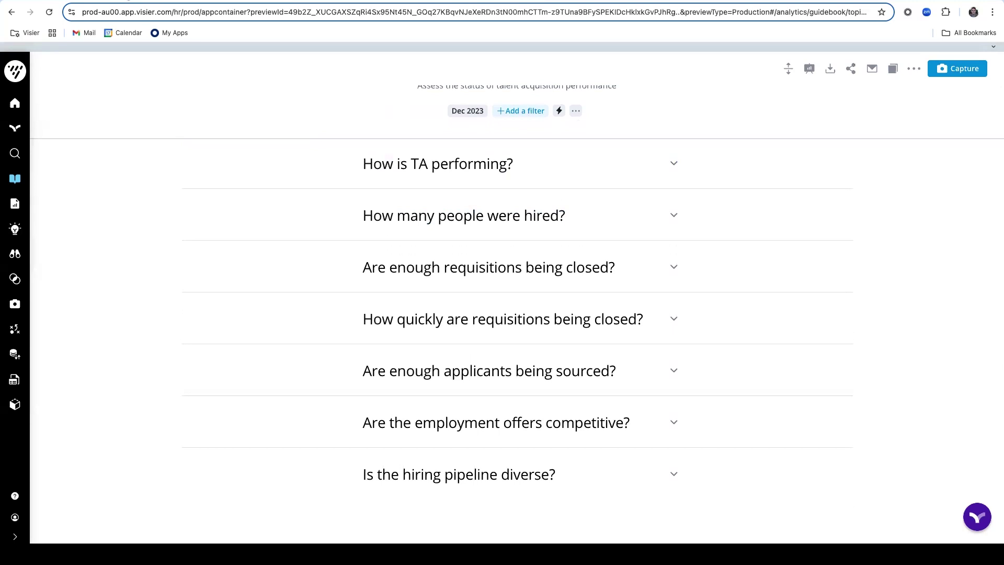
# - Switch to the Google Slides presentation and show the slide "The right experiences for the right people"
pyautogui.click(128, 1)
pyautogui.click(334, 127)
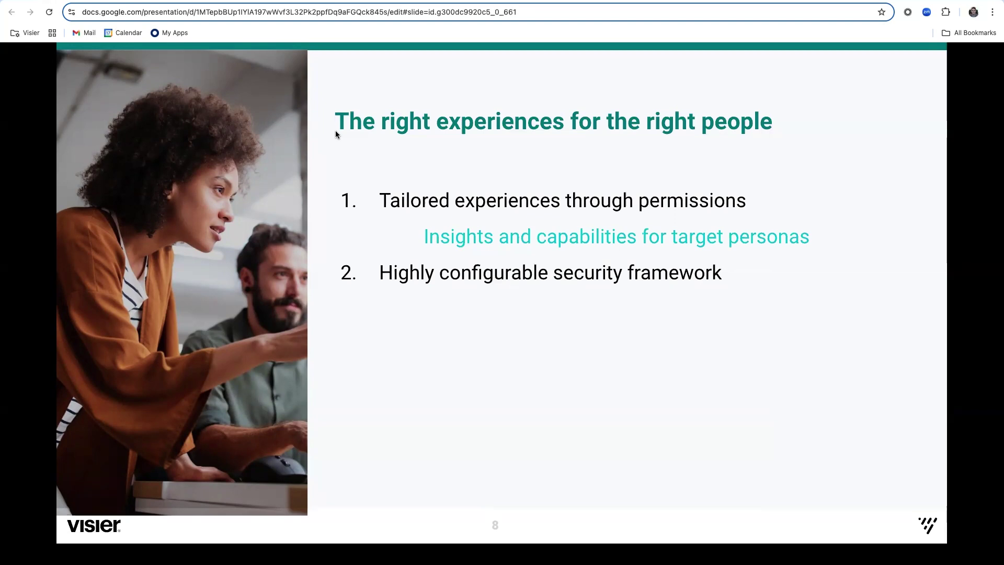
# - Switch to the Lite Tier User's details in Visier administration and review the assigned permissions and analytic capabilities
pyautogui.click(352, 0)
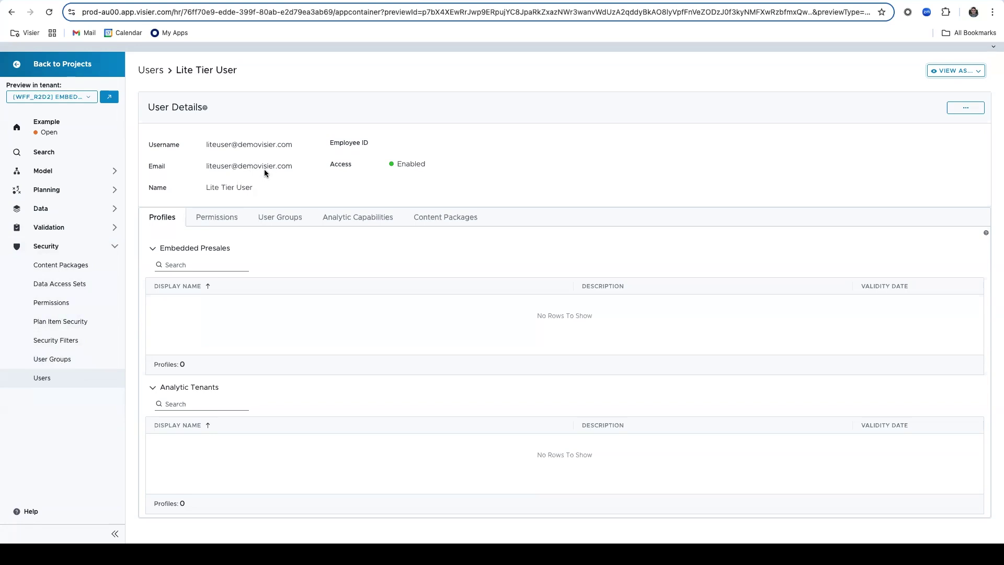
pyautogui.click(217, 217)
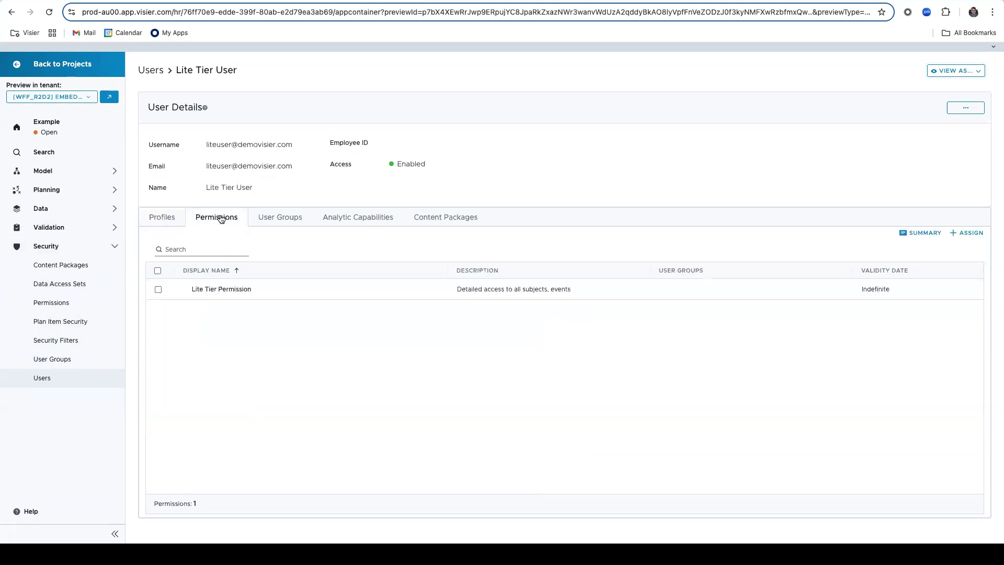
pyautogui.click(333, 217)
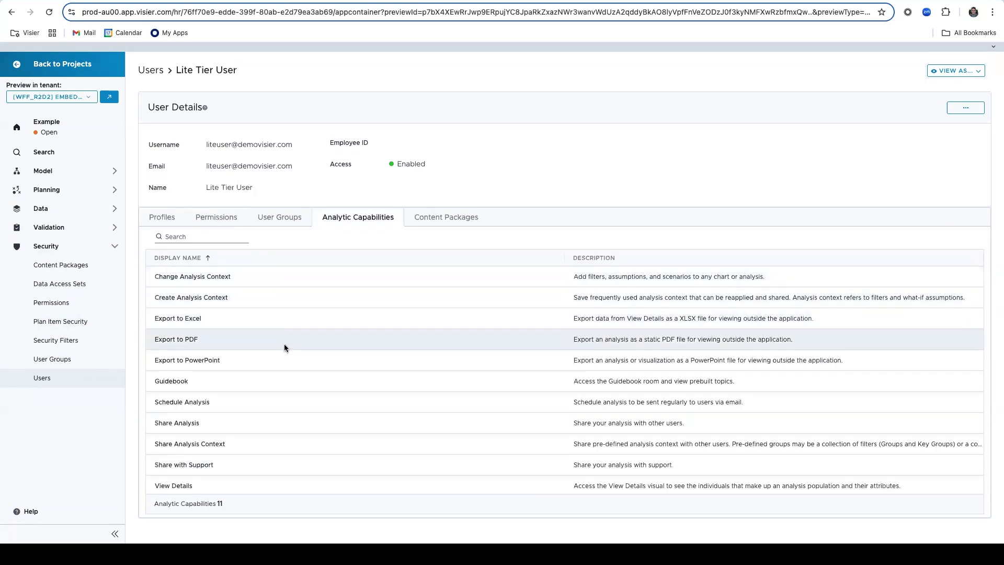
pyautogui.click(219, 218)
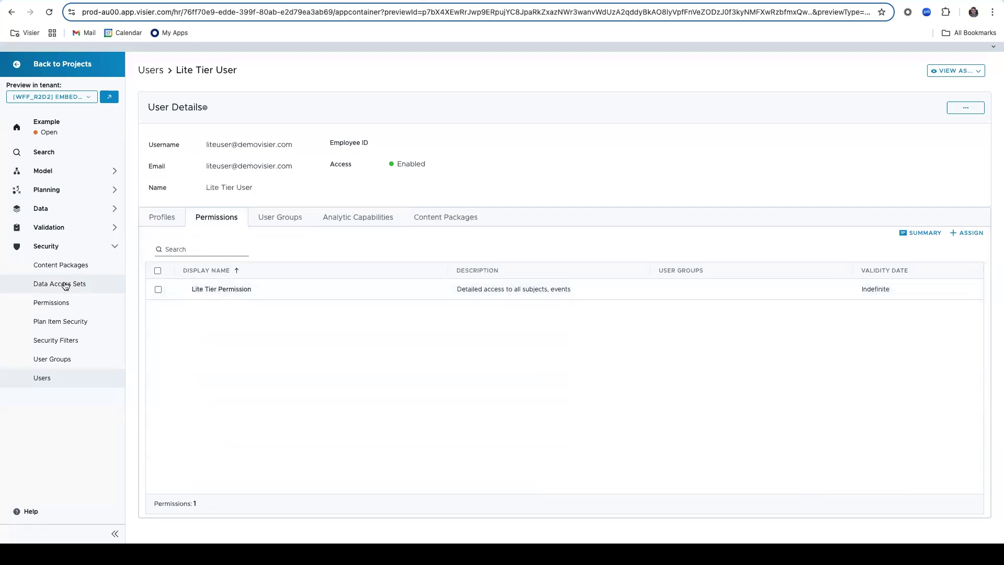
# - Open the Lite Tier Permission from the security settings and review which analytic capabilities it grants
pyautogui.click(54, 303)
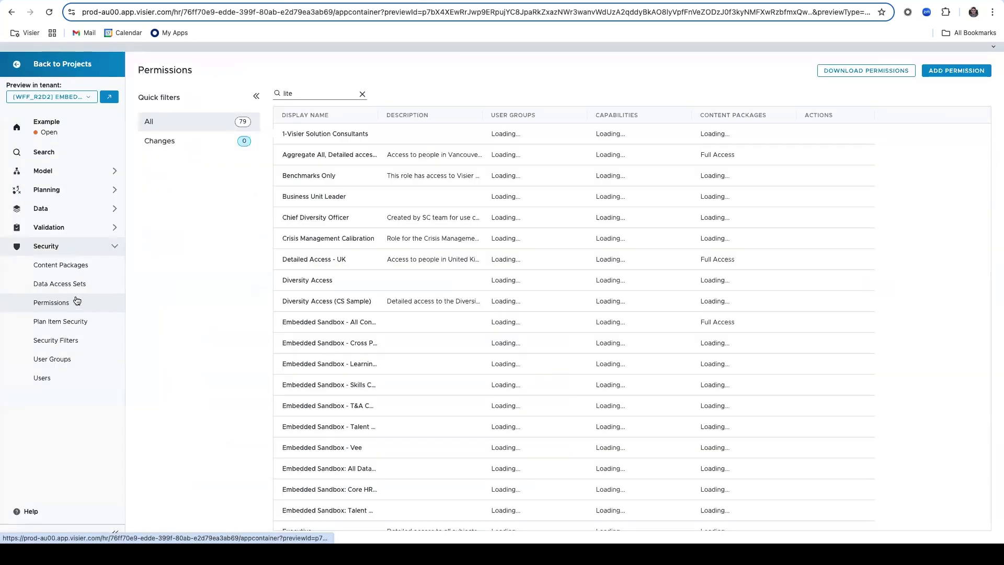
pyautogui.click(310, 135)
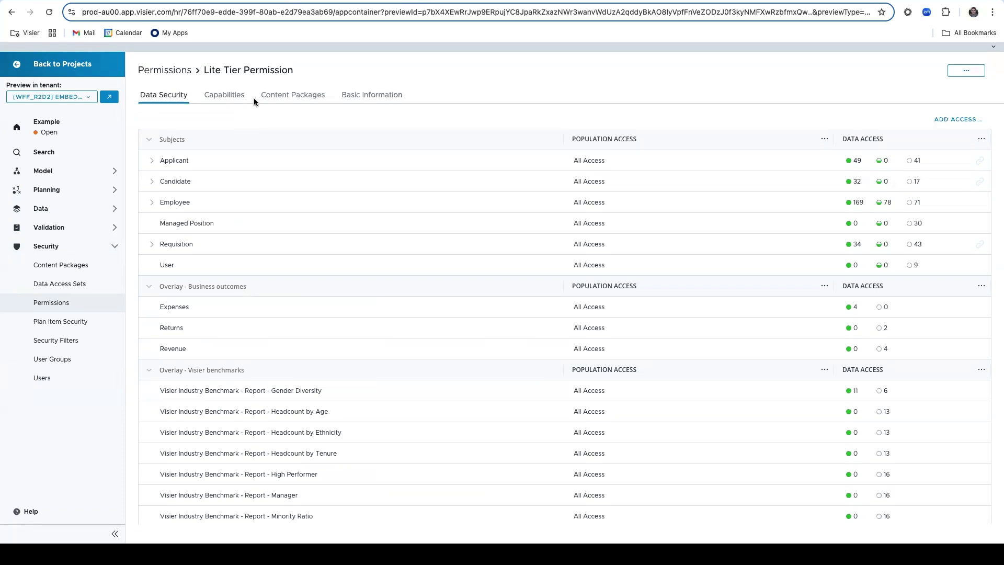
pyautogui.click(231, 97)
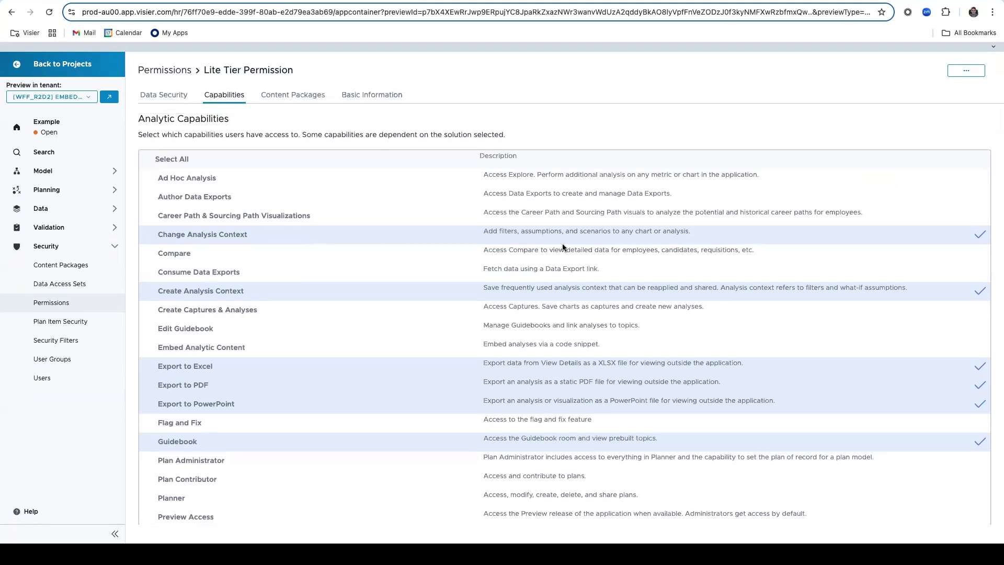
pyautogui.scroll(-3, 340, 334)
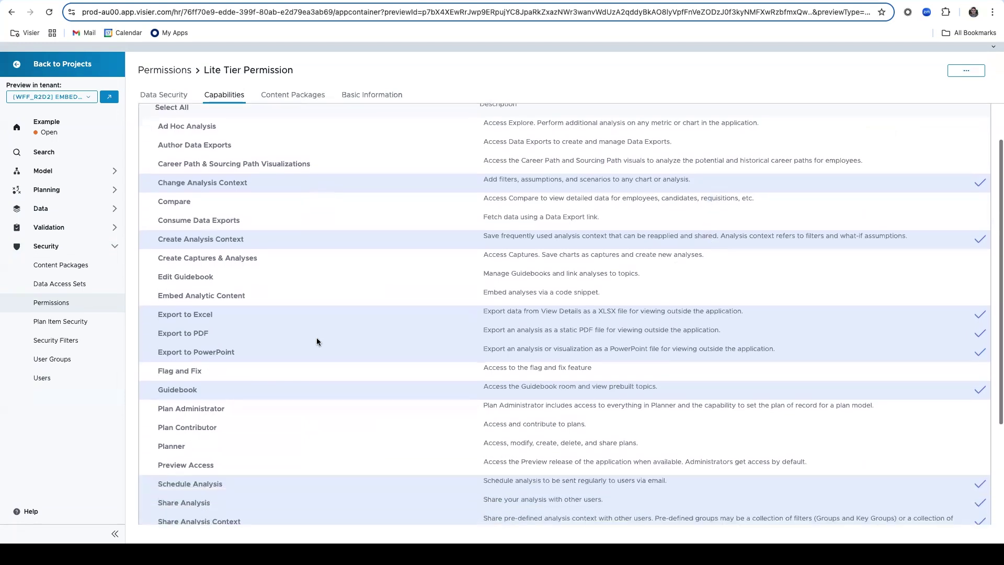
pyautogui.scroll(-1, 246, 299)
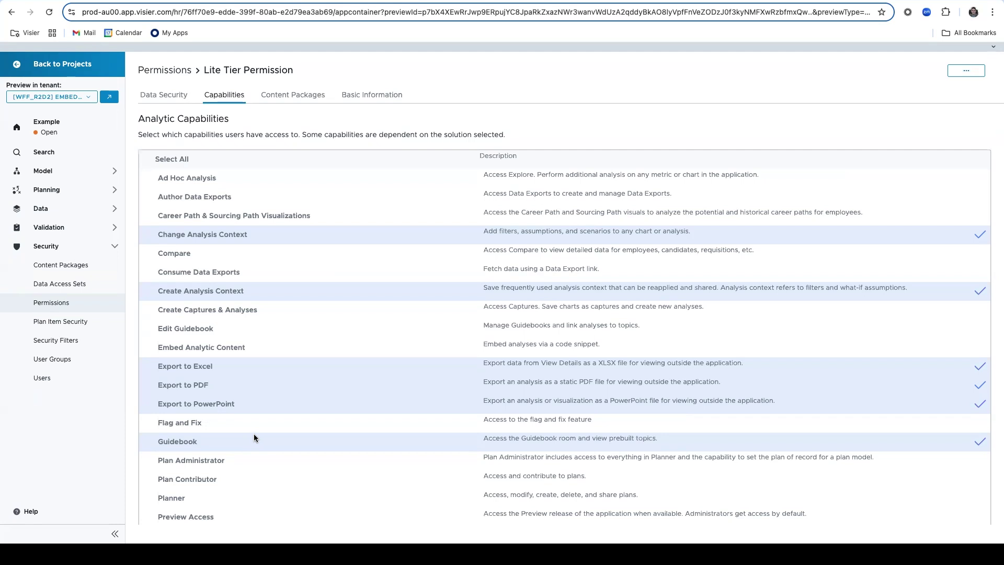
# - Review the Lite Tier Permission's data security for the Applicant subject, including its events and property-level data access
pyautogui.click(167, 97)
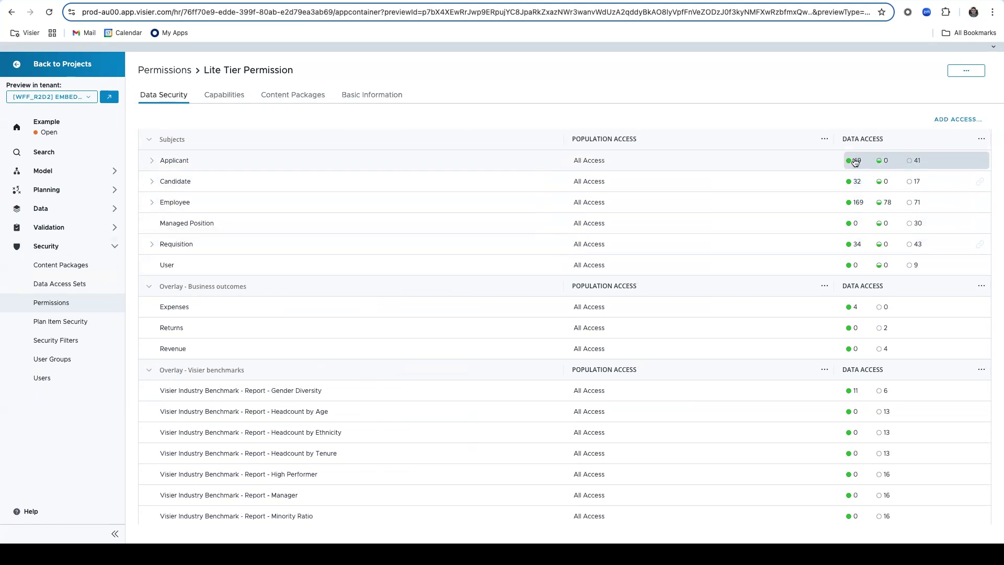
pyautogui.click(151, 161)
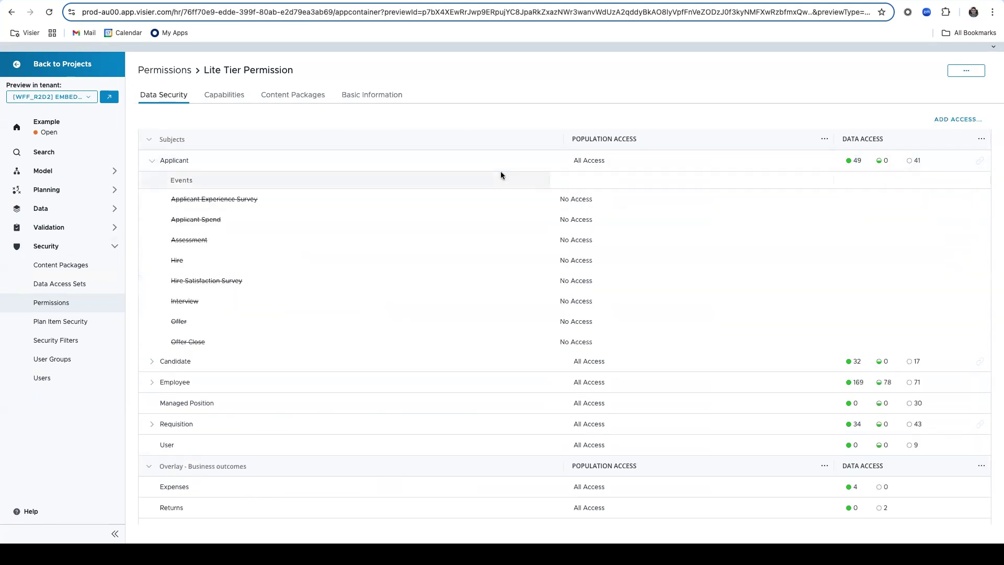
pyautogui.click(873, 163)
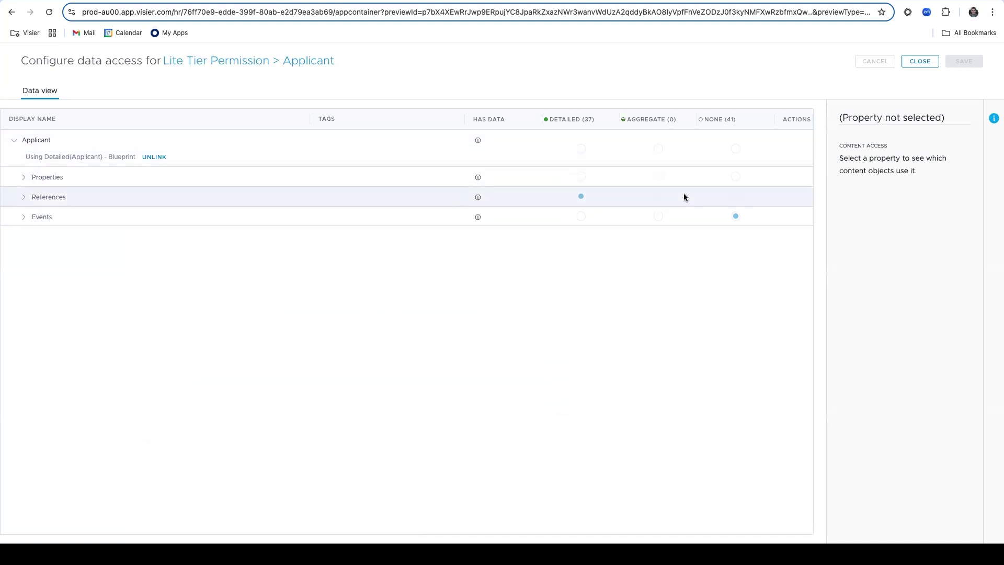
pyautogui.click(22, 178)
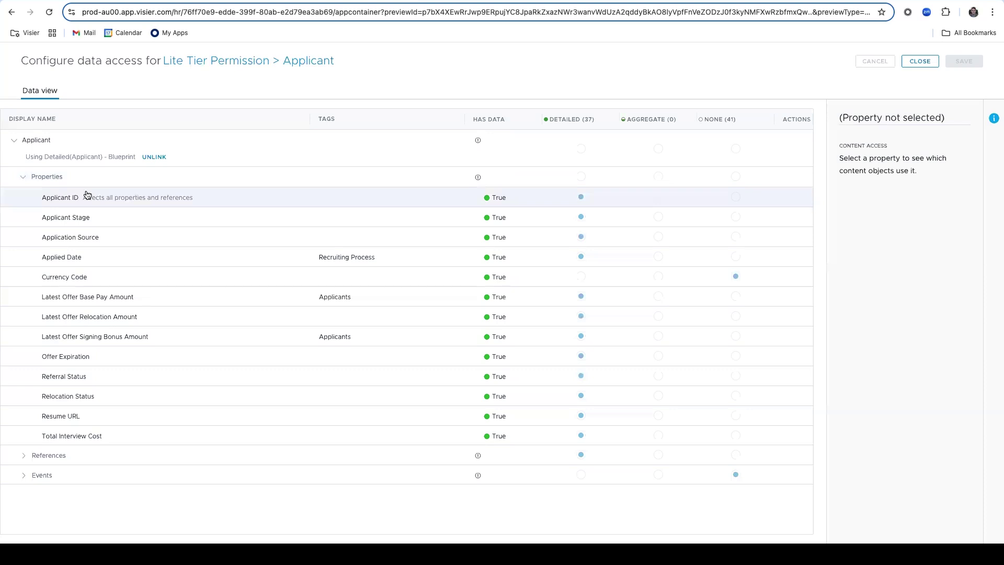
pyautogui.click(918, 63)
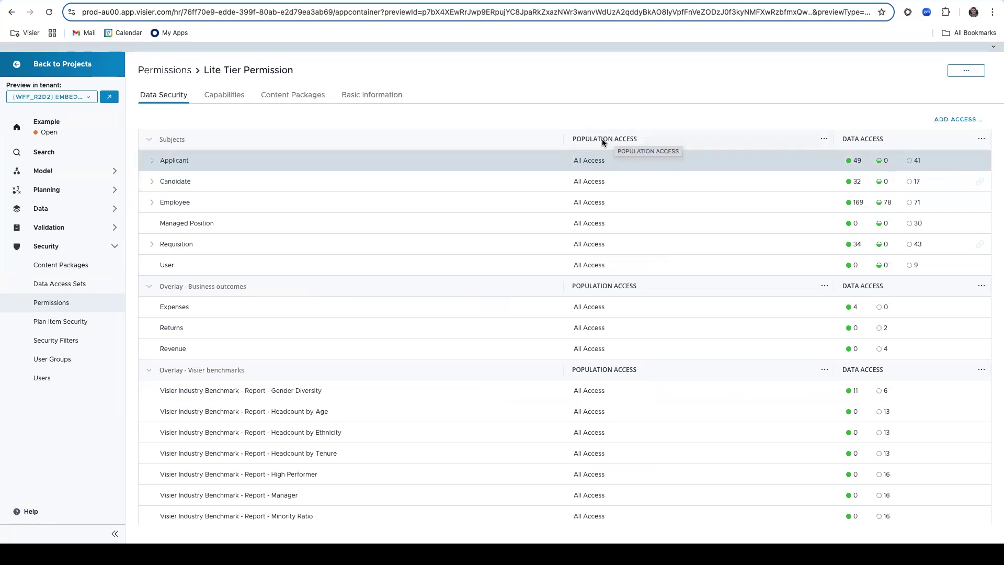
# - Examine the Custom filter options for the Applicant subject's population access, then cancel without applying
pyautogui.click(592, 164)
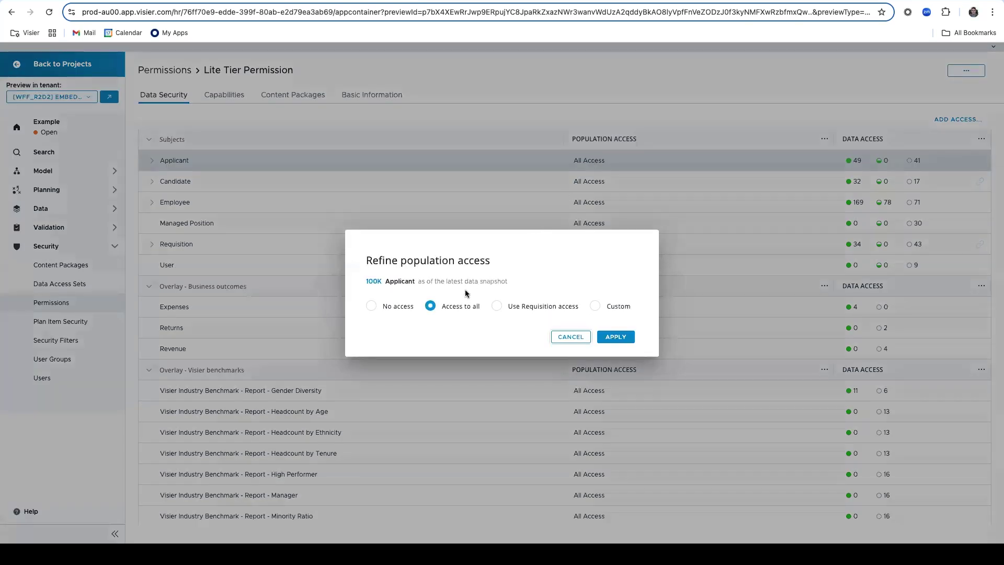
pyautogui.click(595, 307)
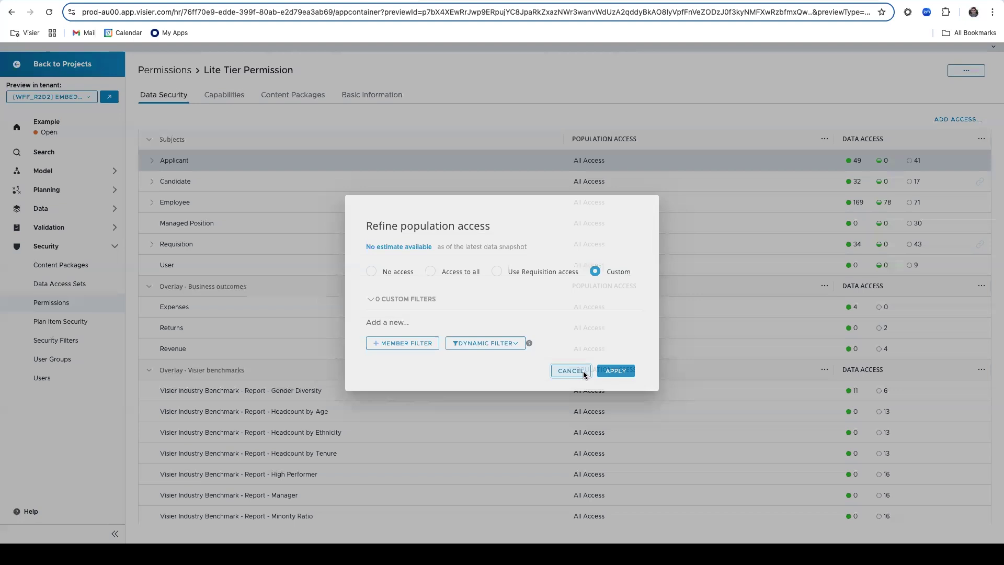
pyautogui.click(570, 370)
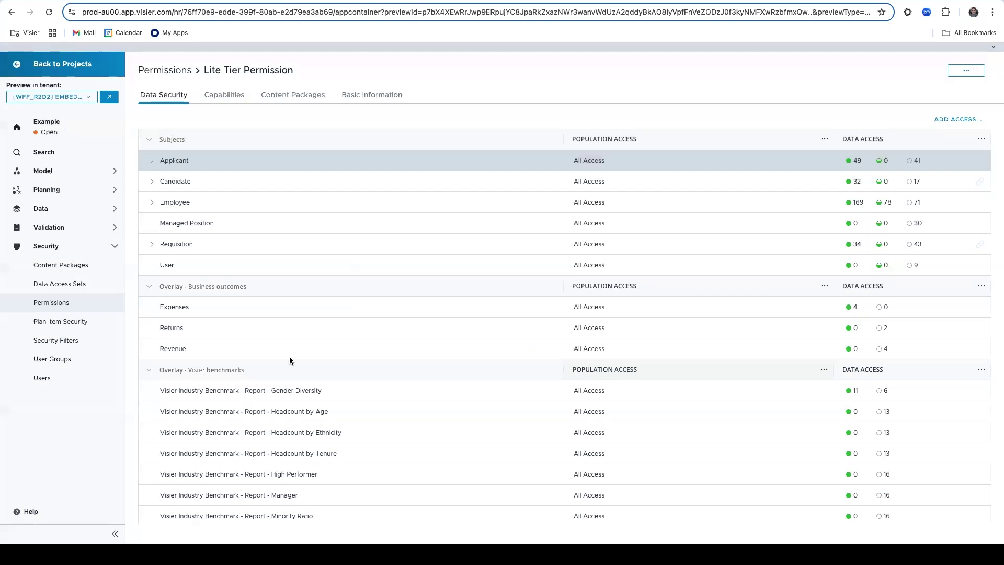
# - Open the Lite Tier Package among the content packages and review its visible analyses, metrics and guidebooks, then close it
pyautogui.click(63, 265)
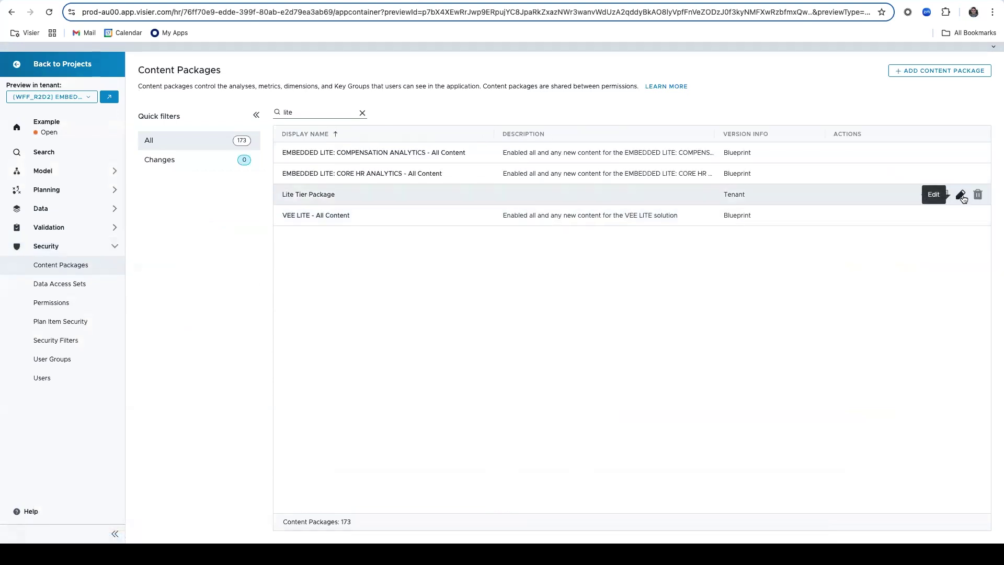
pyautogui.click(961, 195)
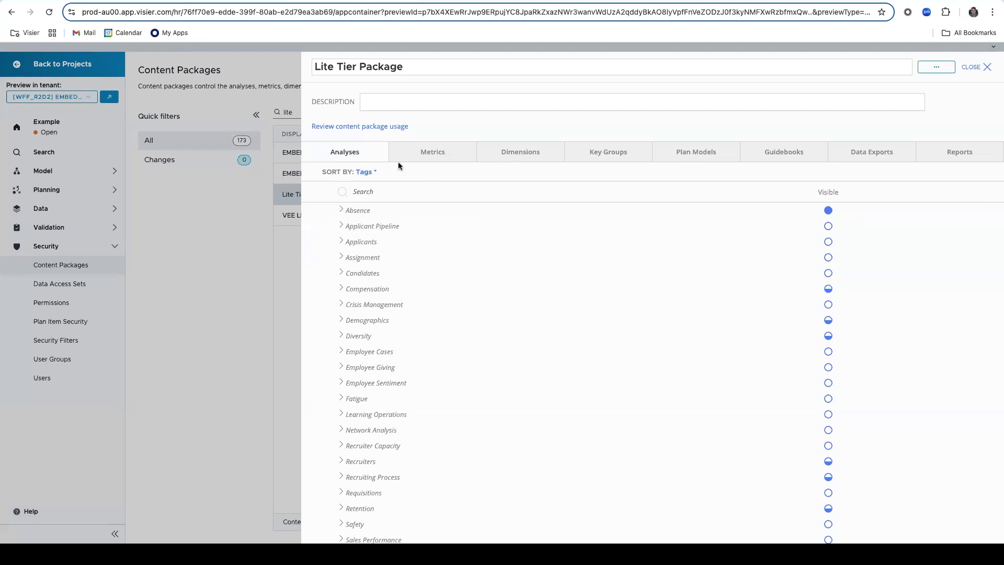
pyautogui.scroll(-1, 471, 242)
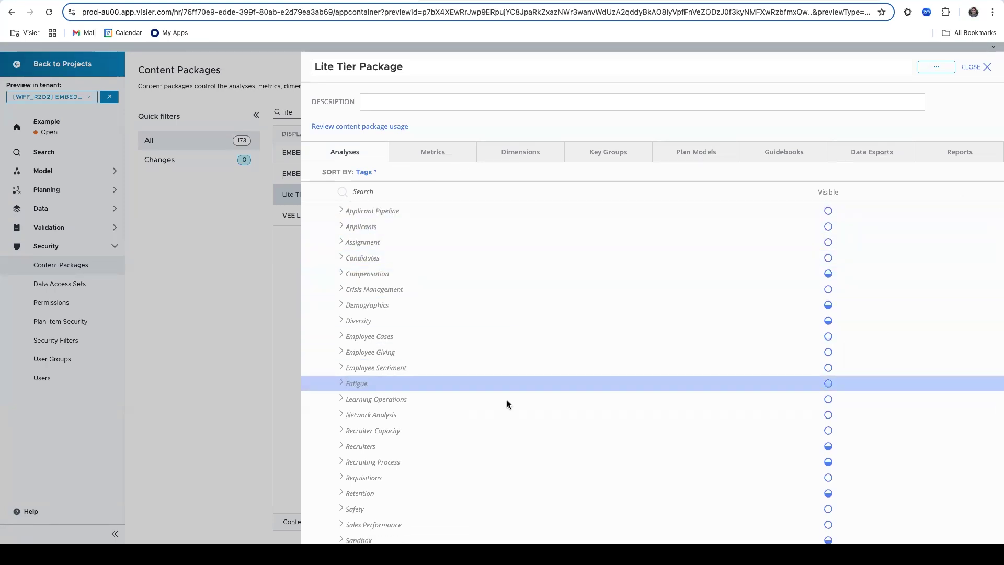
pyautogui.scroll(1, 503, 418)
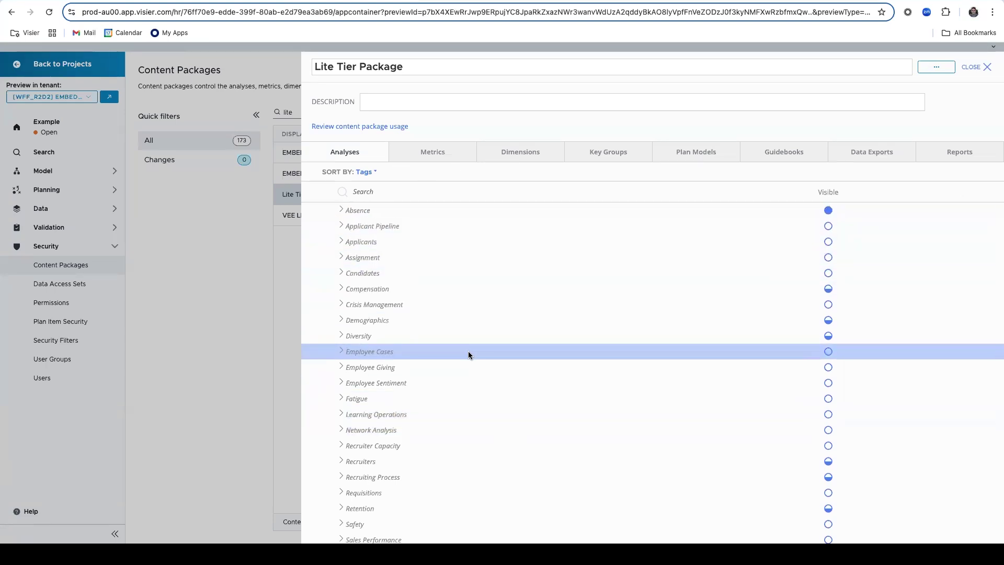
pyautogui.click(433, 152)
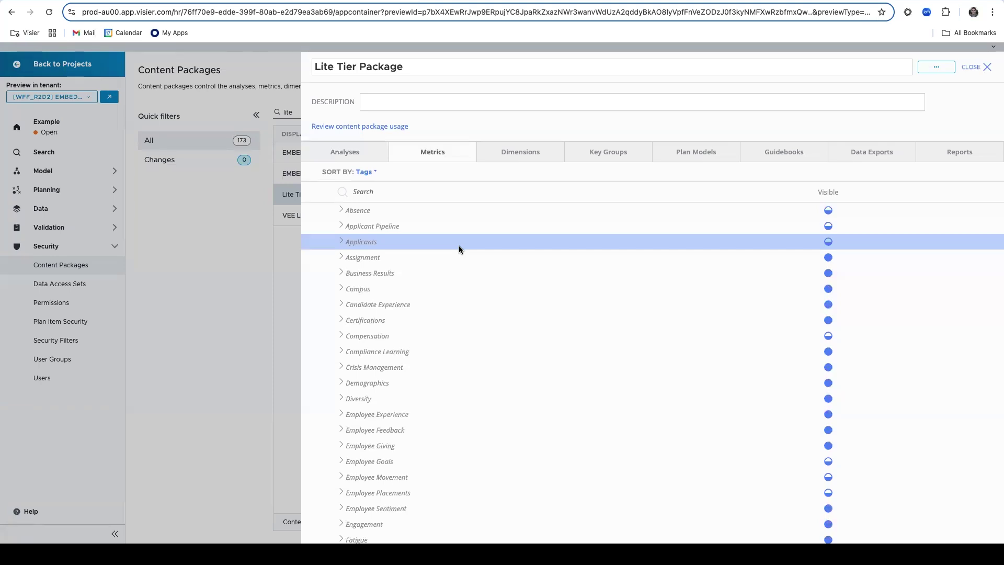
pyautogui.click(769, 149)
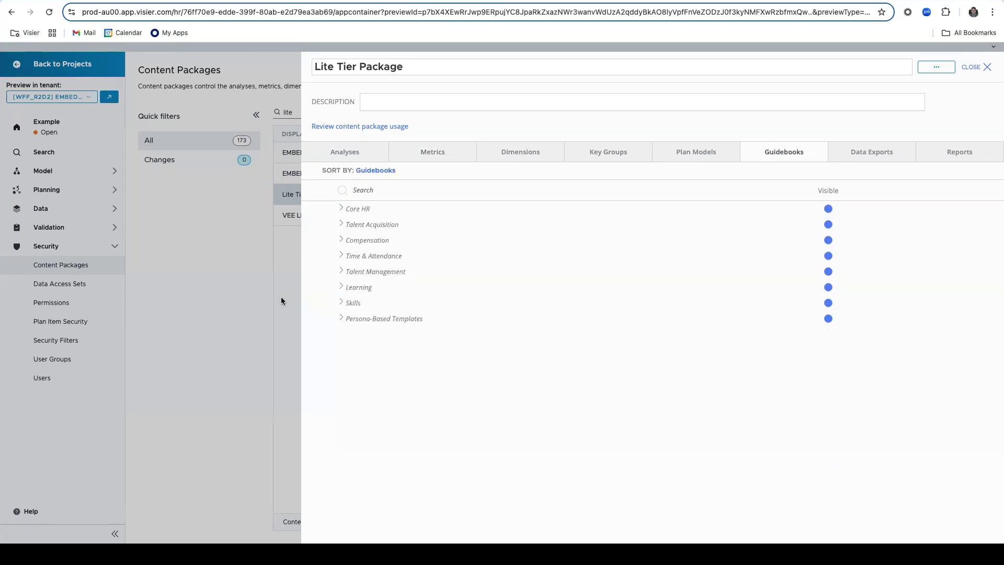
pyautogui.click(985, 70)
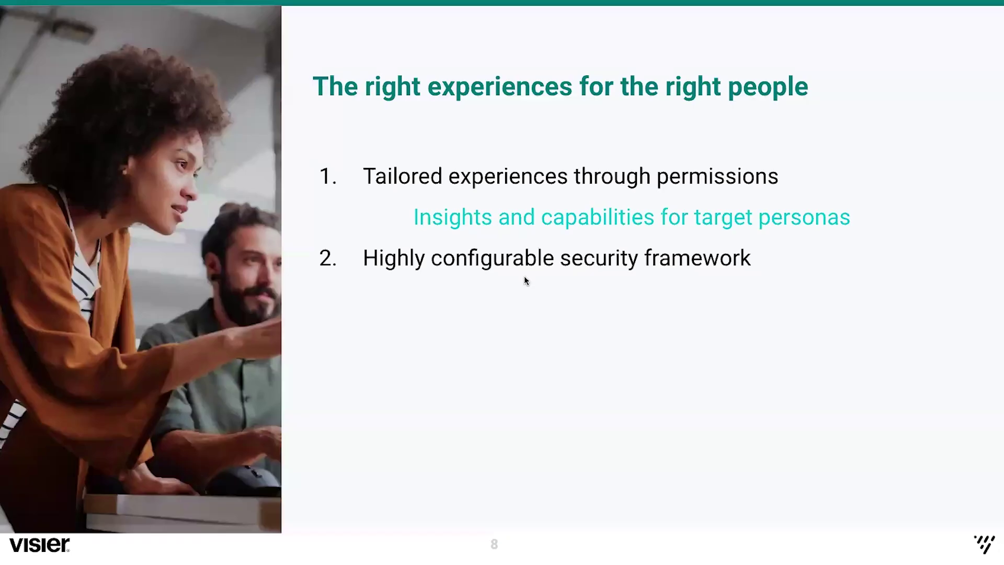
pyautogui.press('Right')
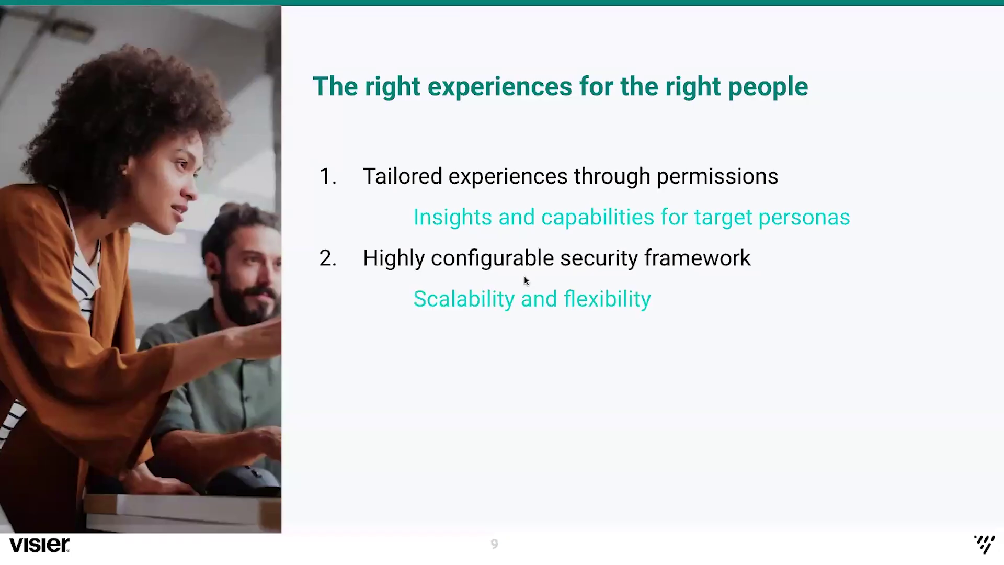